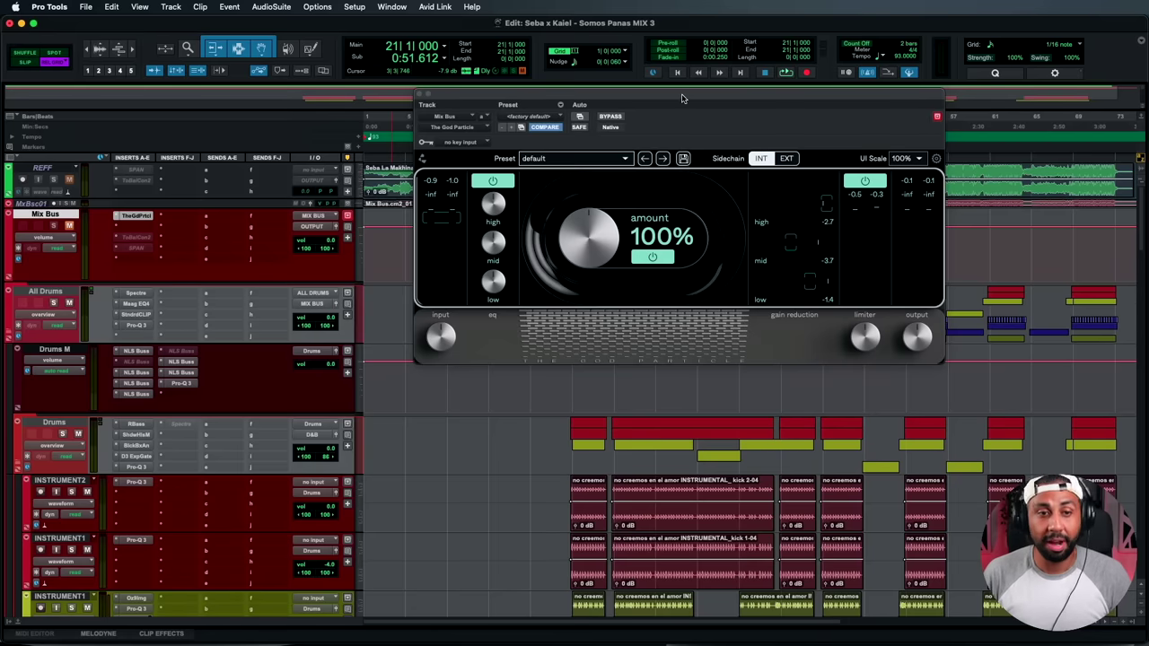
Play the looped section from bar 21 to 25 through The God Particle on the Mix Bus and reposition its window.
key(space)
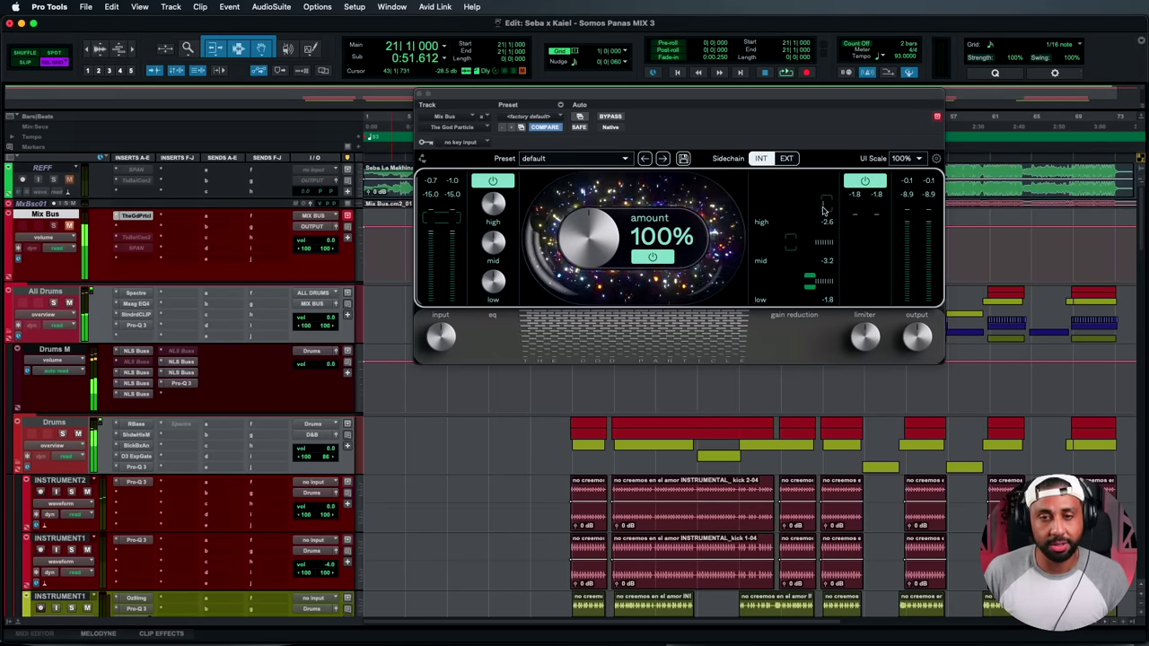
drag(727, 90, 992, 150)
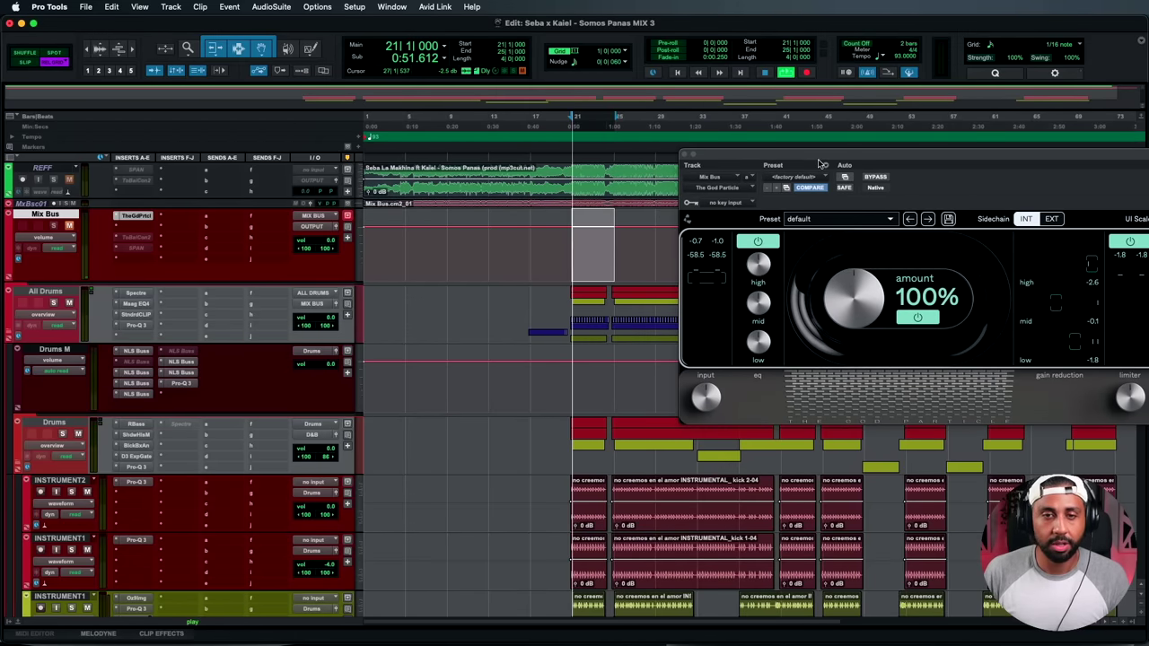
drag(820, 164, 572, 145)
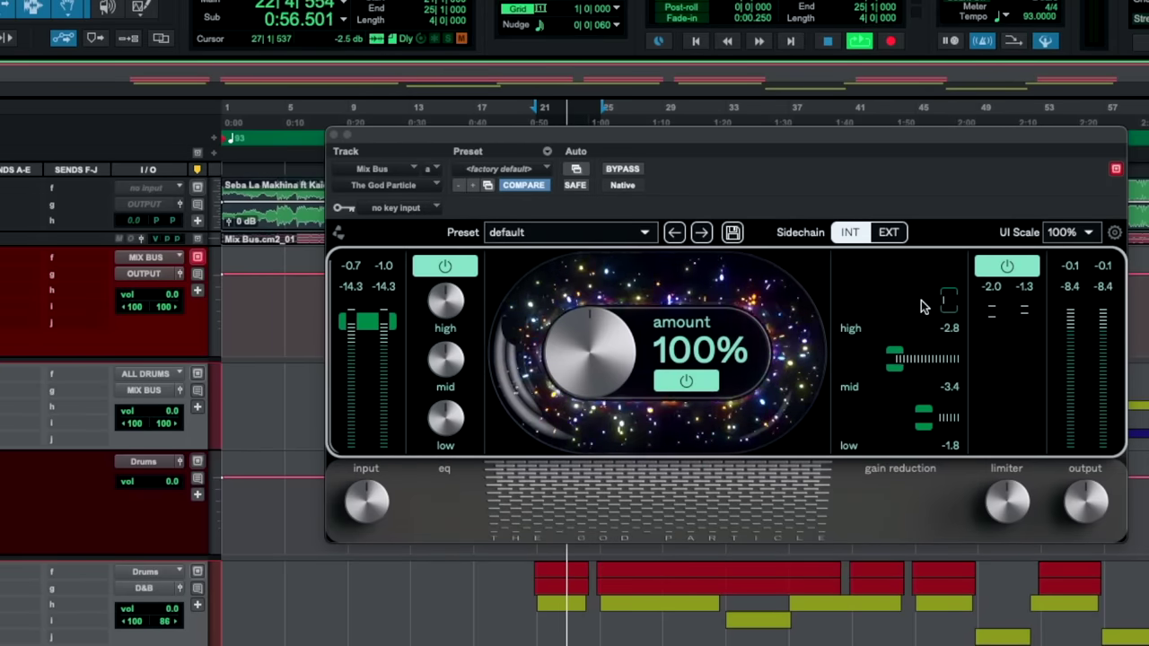
mouse_move(440, 366)
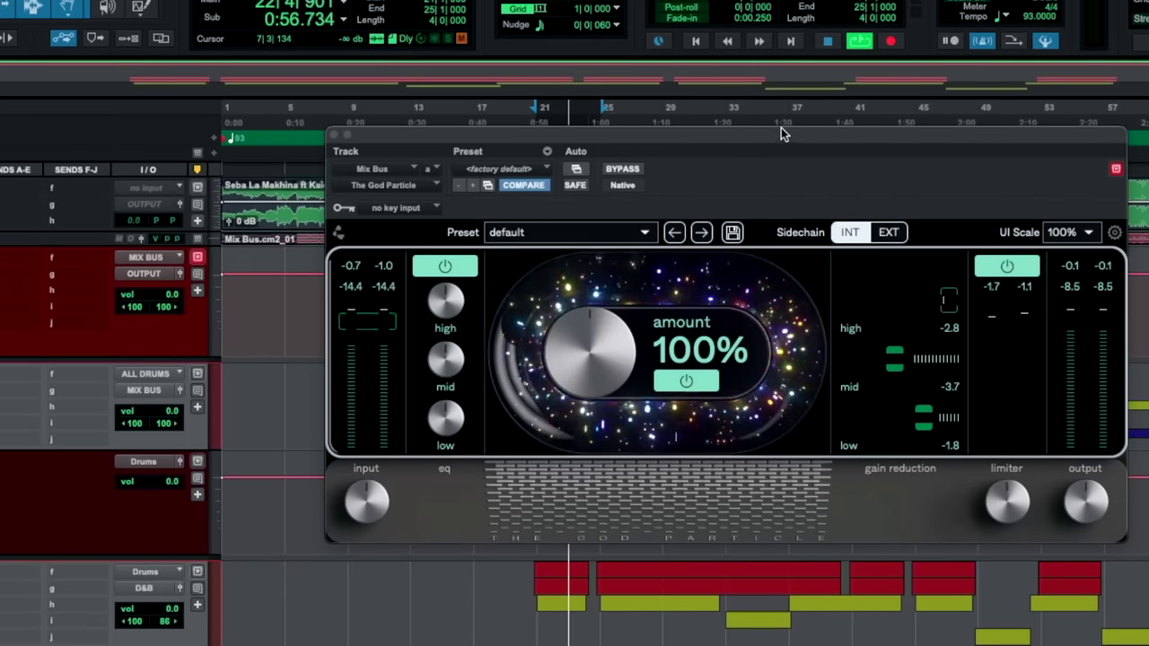
drag(781, 131, 751, 171)
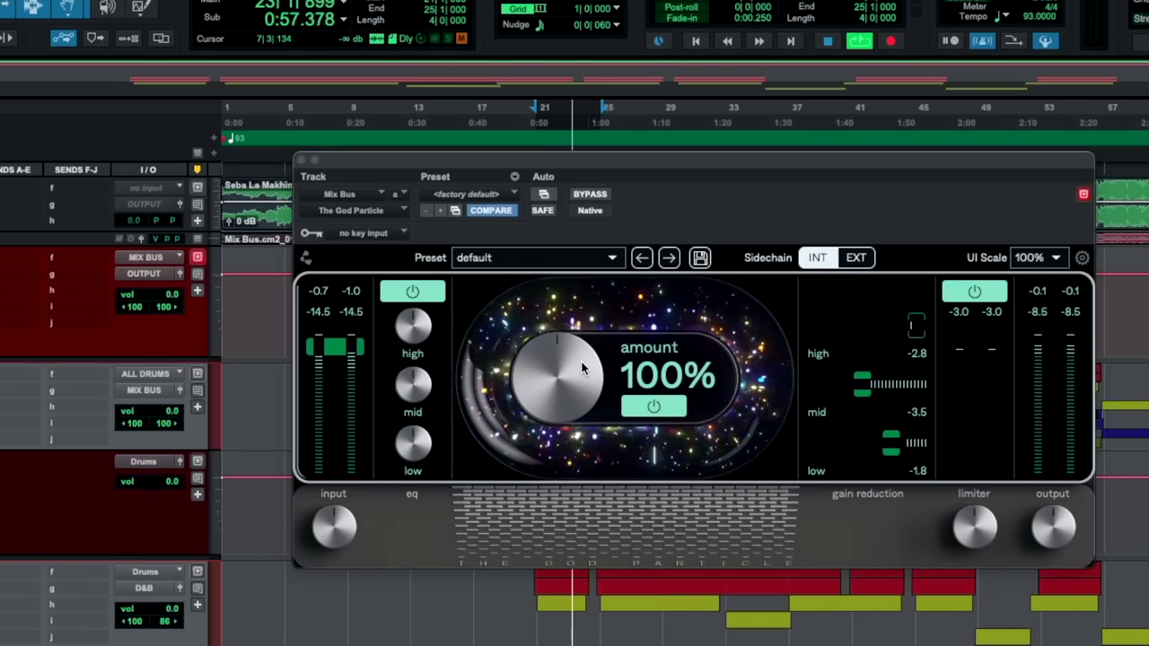
Audition The God Particle's amount at 200% and 0% during playback, returning it to 100%.
drag(557, 380, 559, 323)
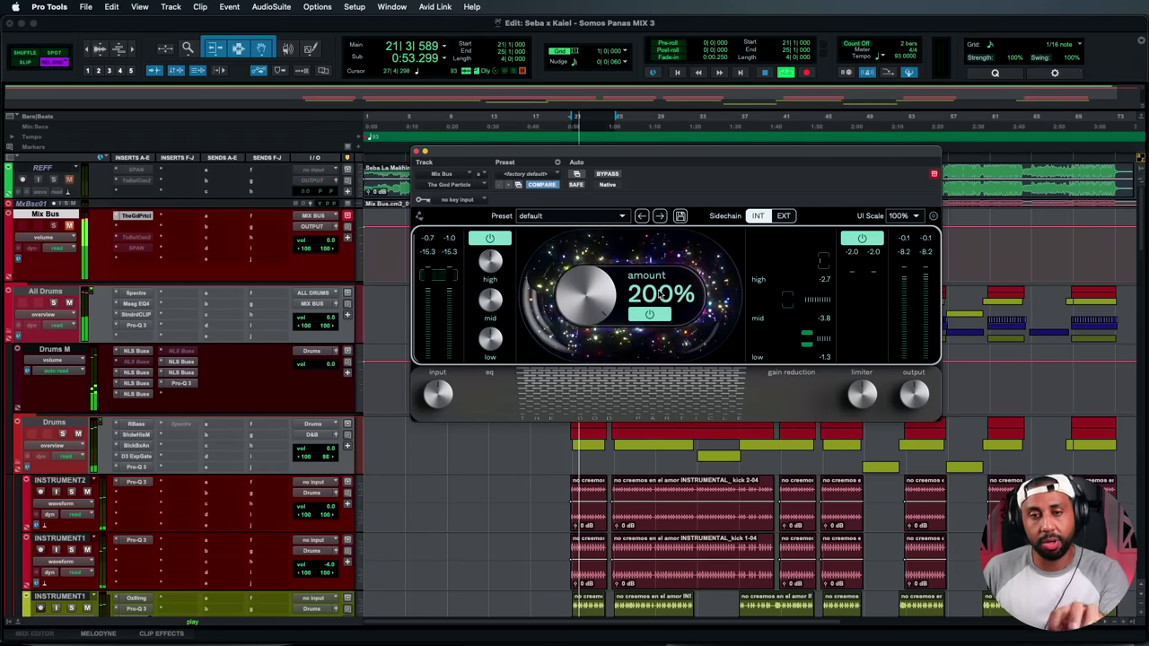
alt+click(605, 301)
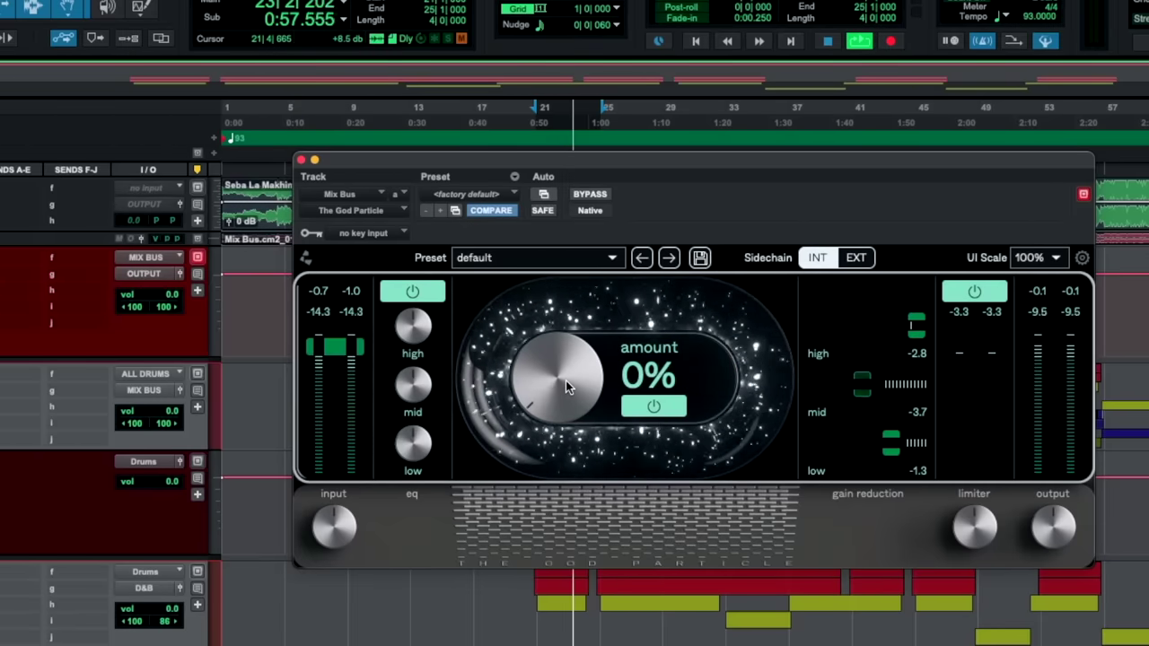
drag(566, 380, 566, 341)
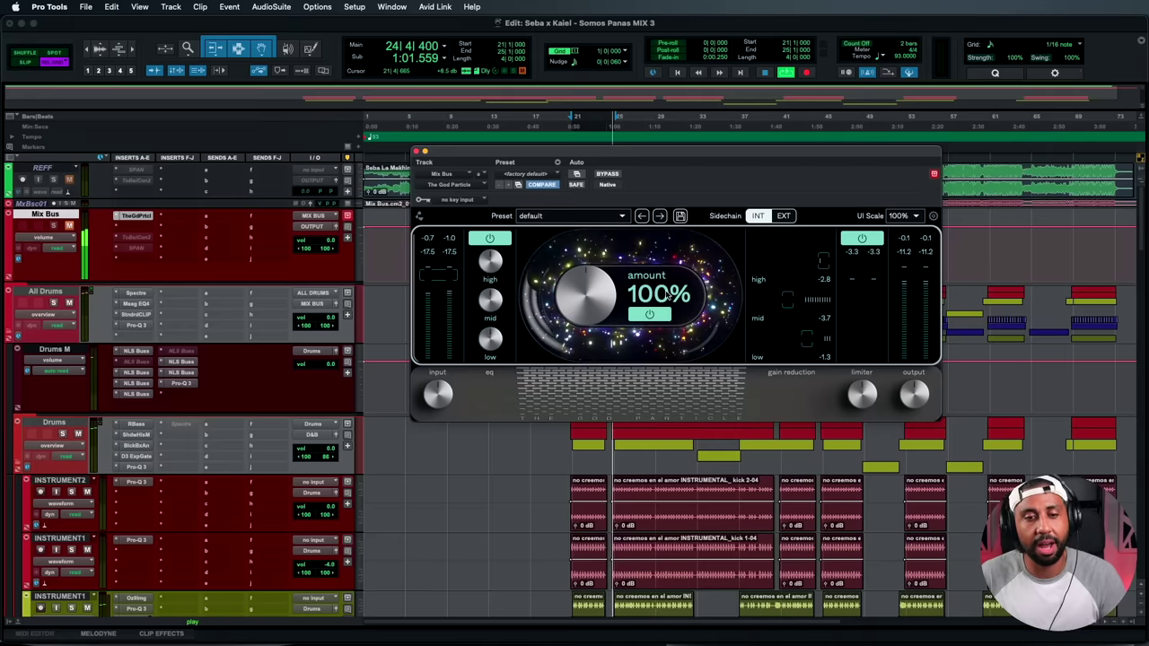
Move the plugin window clear of the drum clips and select both kick tracks from bar 21 to 22.
drag(636, 155, 728, 80)
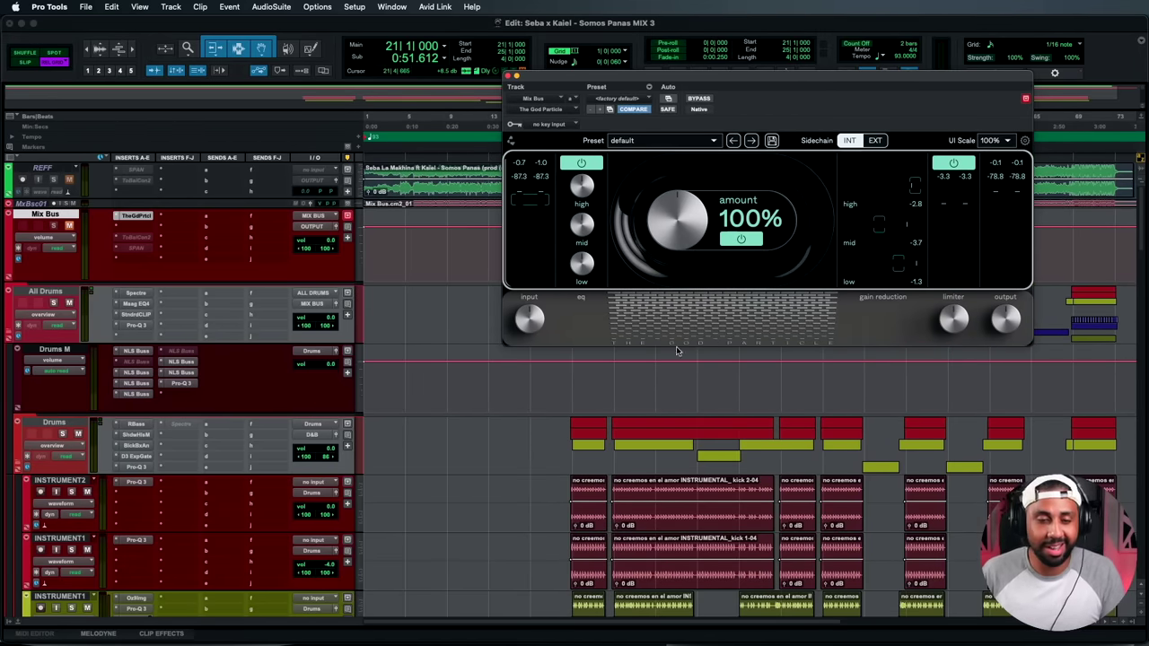
scroll(593, 528, up, 5)
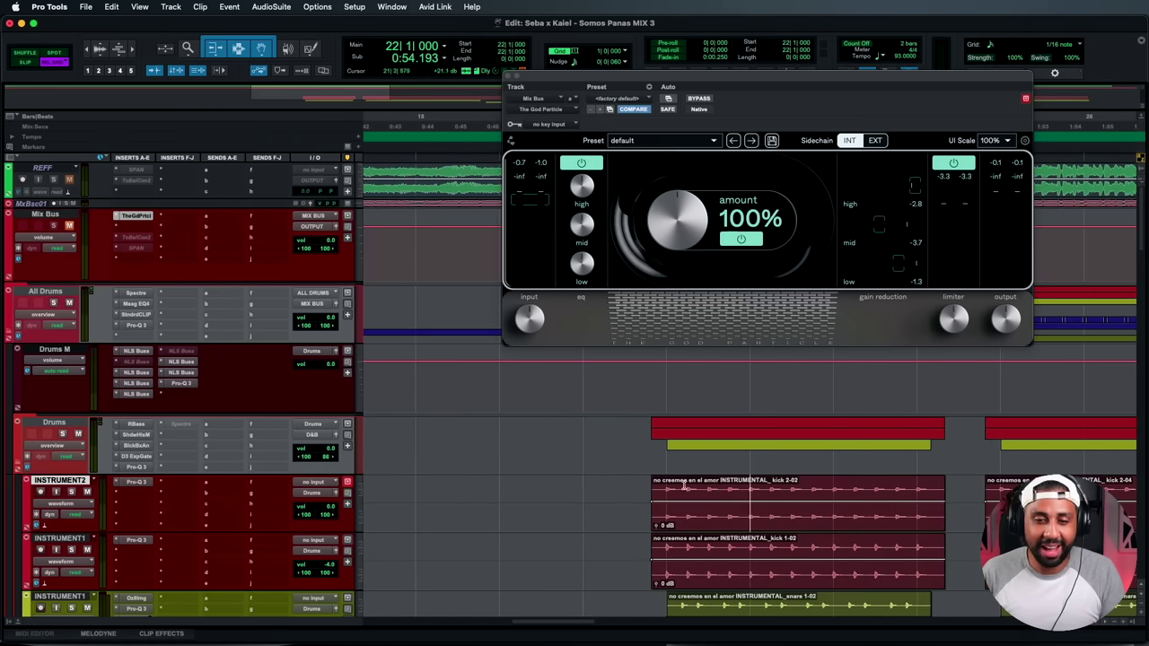
drag(665, 488, 749, 538)
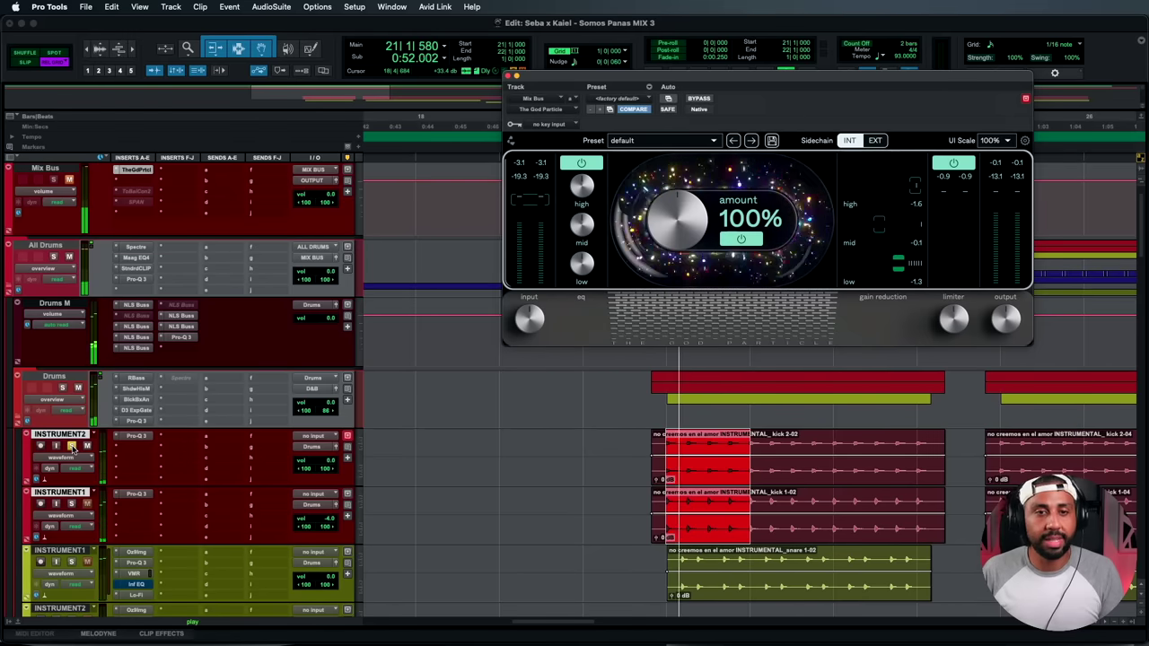
Solo the two kick tracks during playback and extend the selection on them to bar 23.
scroll(72, 446, down, 2)
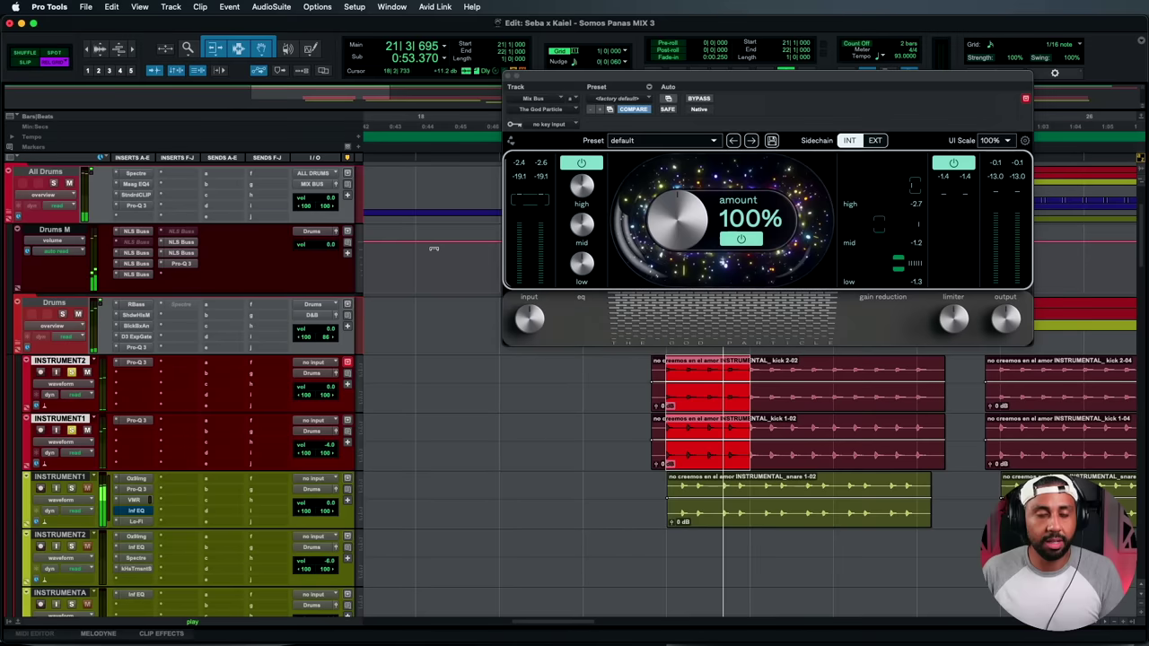
scroll(126, 278, up, 3)
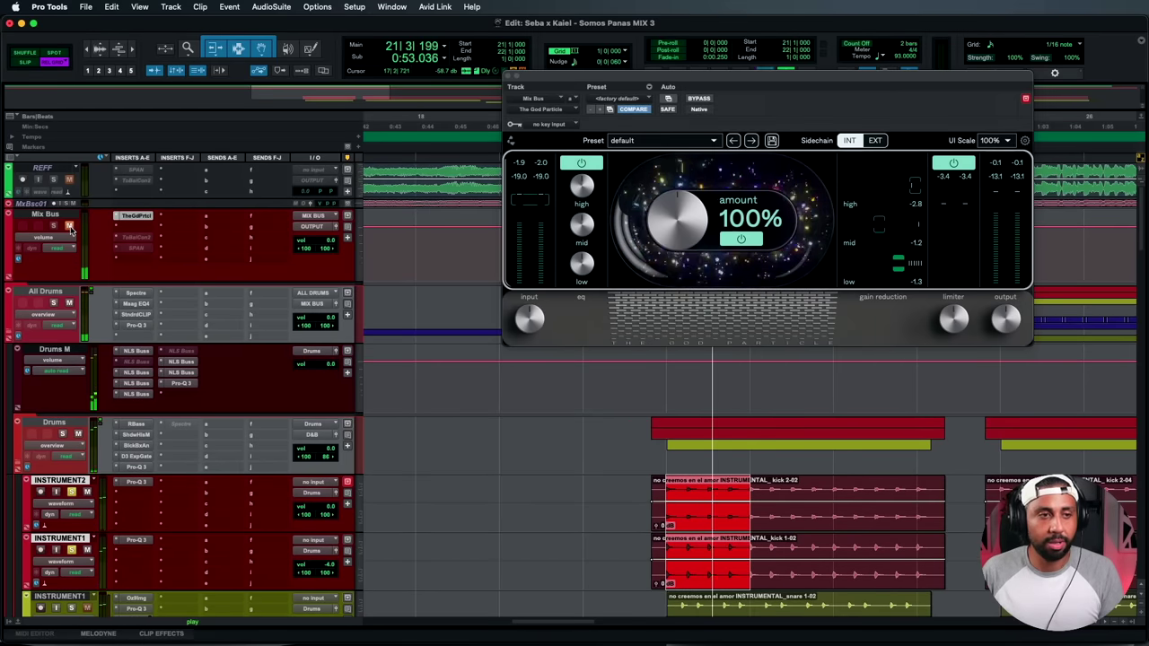
scroll(467, 405, down, 2)
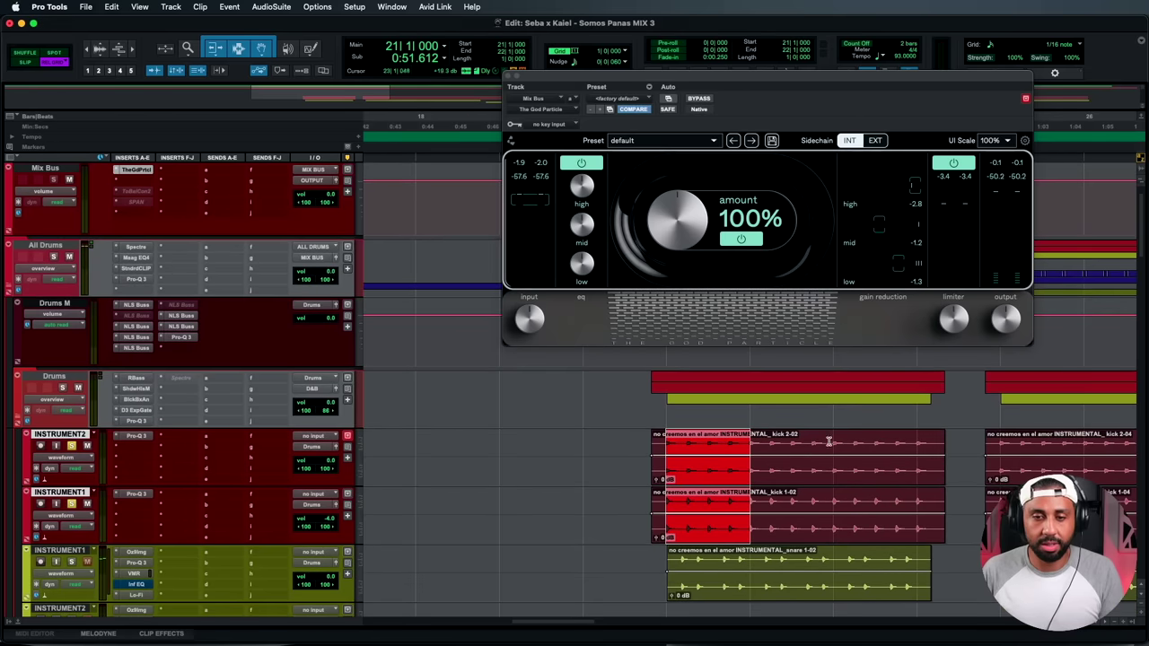
shift+click(829, 441)
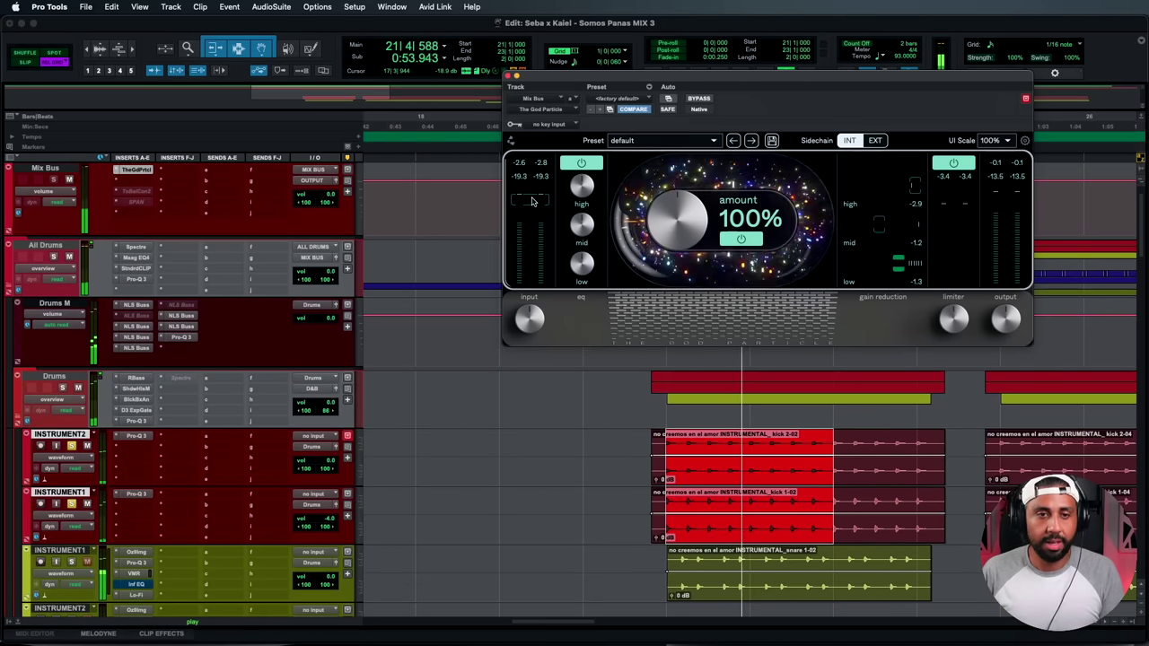
Add the snares, bass, Synth All and All Vox to the solo in turn, playing the loop to check the plugin's input level.
scroll(243, 386, down, 6)
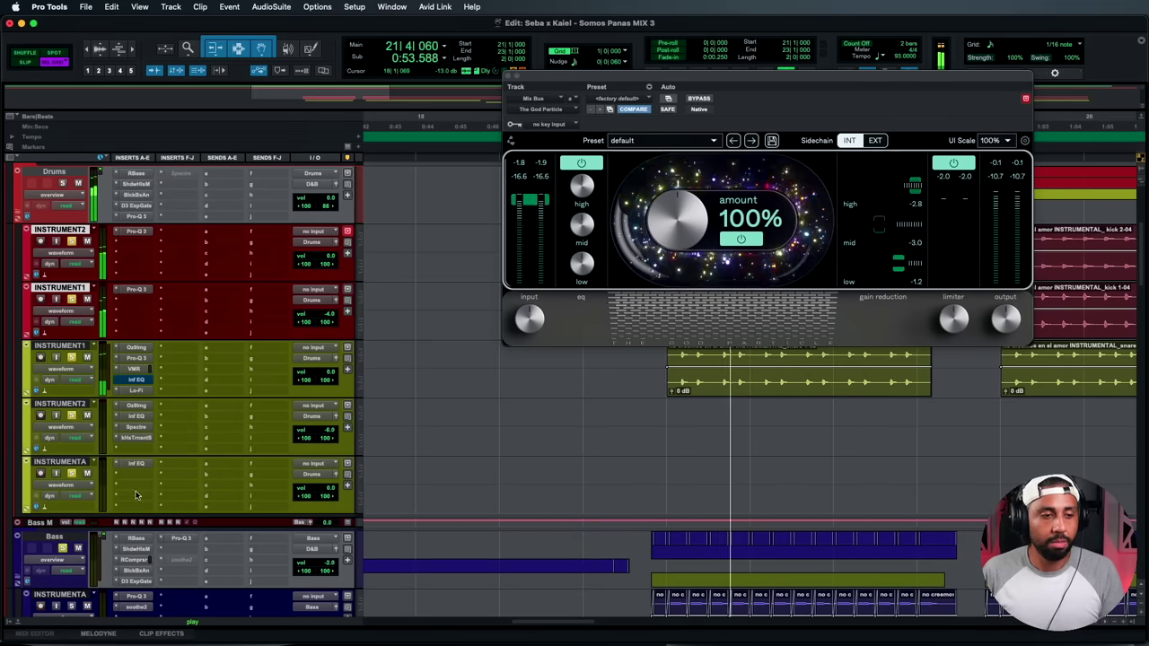
scroll(135, 480, down, 10)
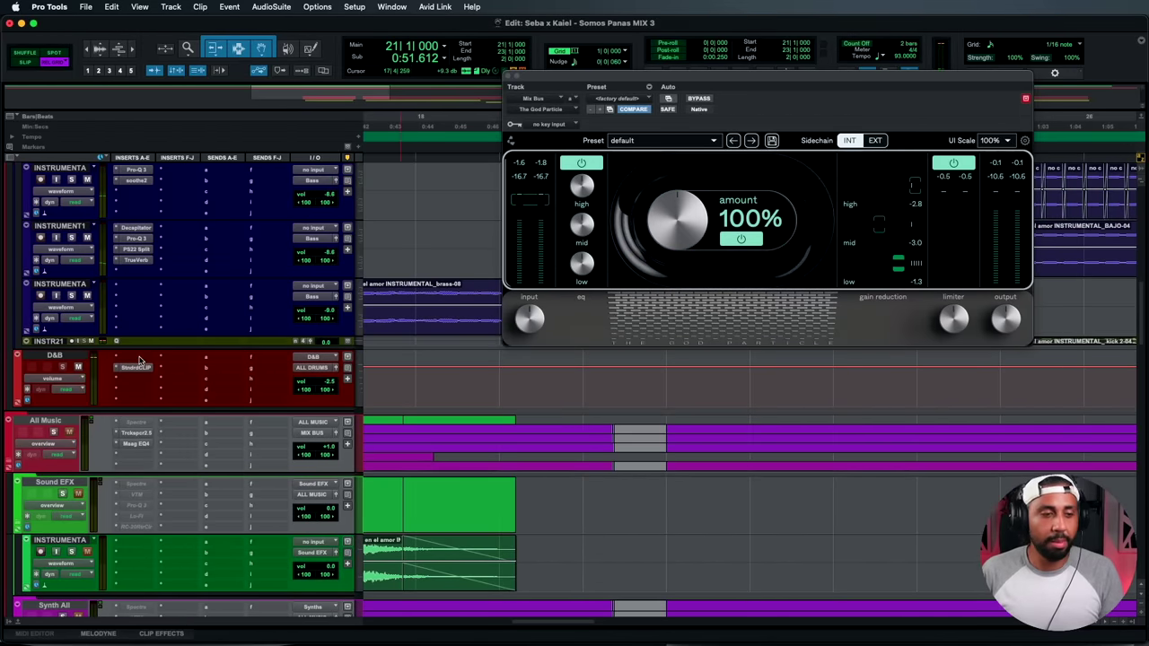
scroll(139, 361, down, 5)
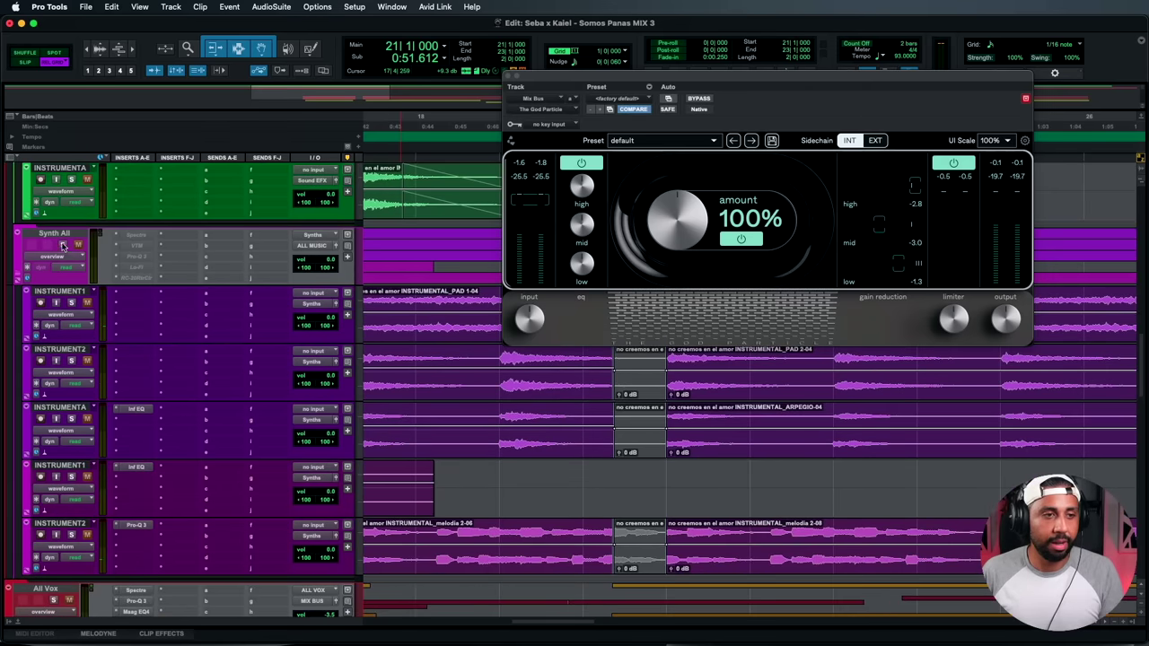
key(space)
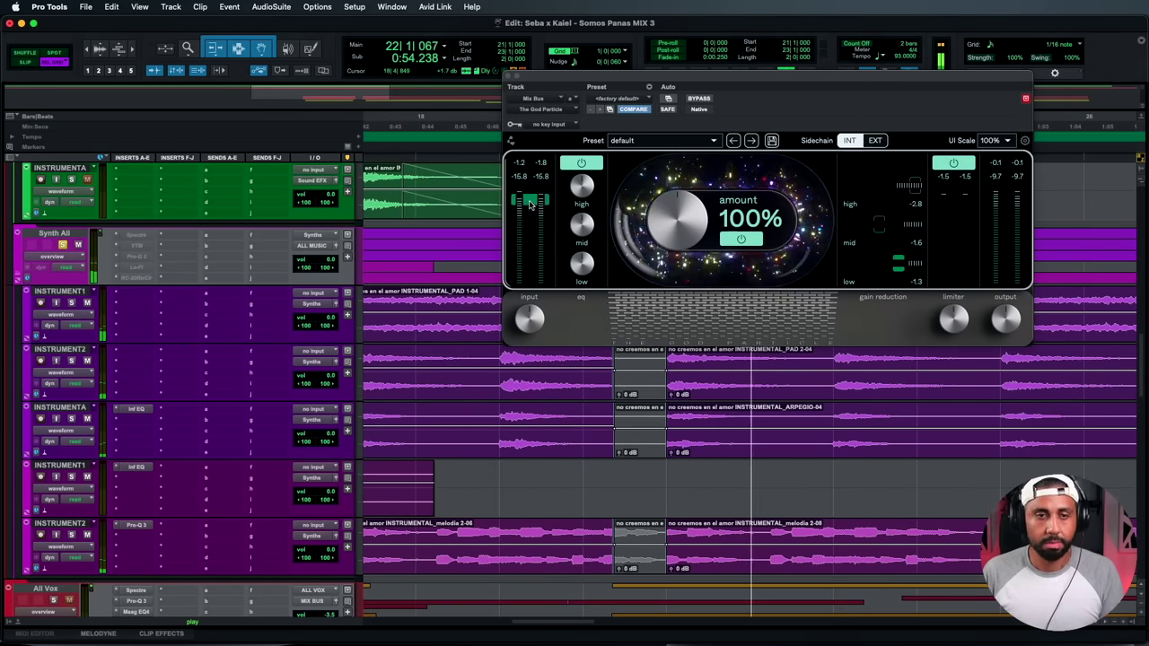
scroll(58, 543, down, 3)
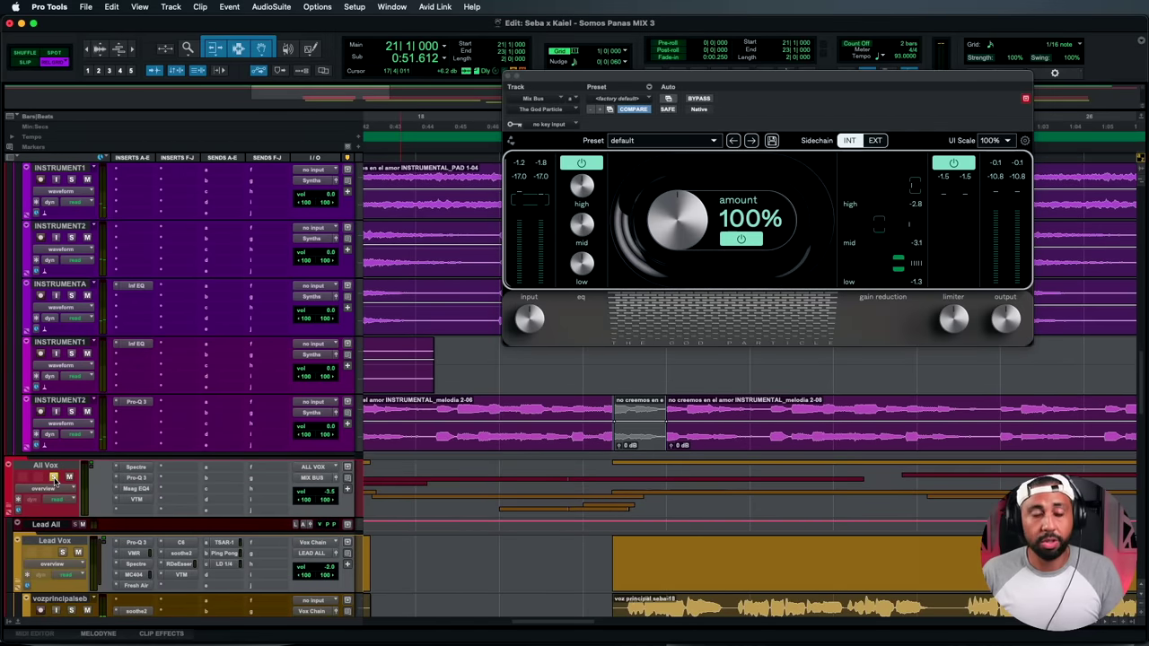
key(space)
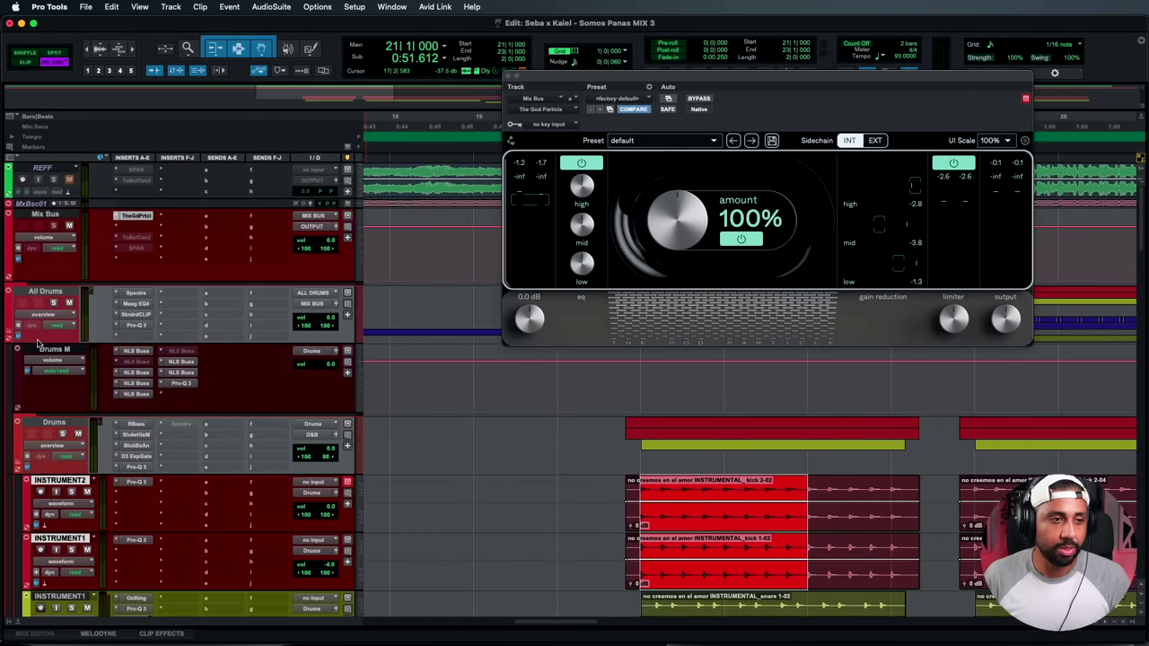
Collapse the All Music folder track.
scroll(39, 342, down, 10)
scroll(27, 444, up, 5)
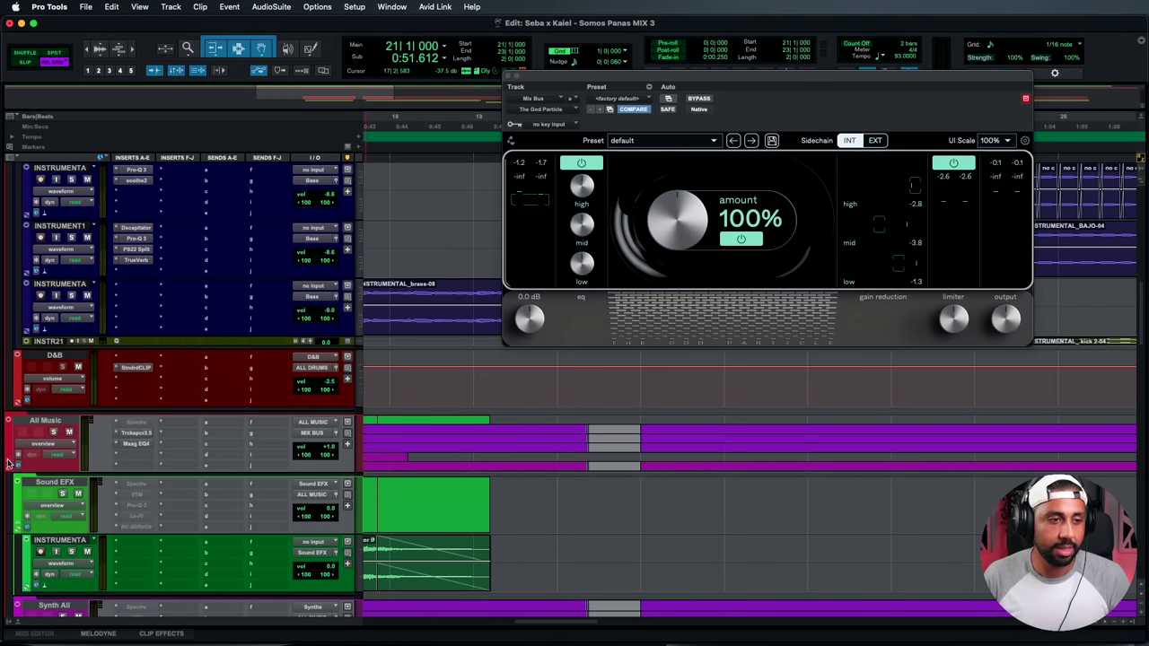
click(8, 421)
Solo both kick tracks and the Bass group, and play the loop to examine the low-band gain reduction and input level.
scroll(321, 492, up, 6)
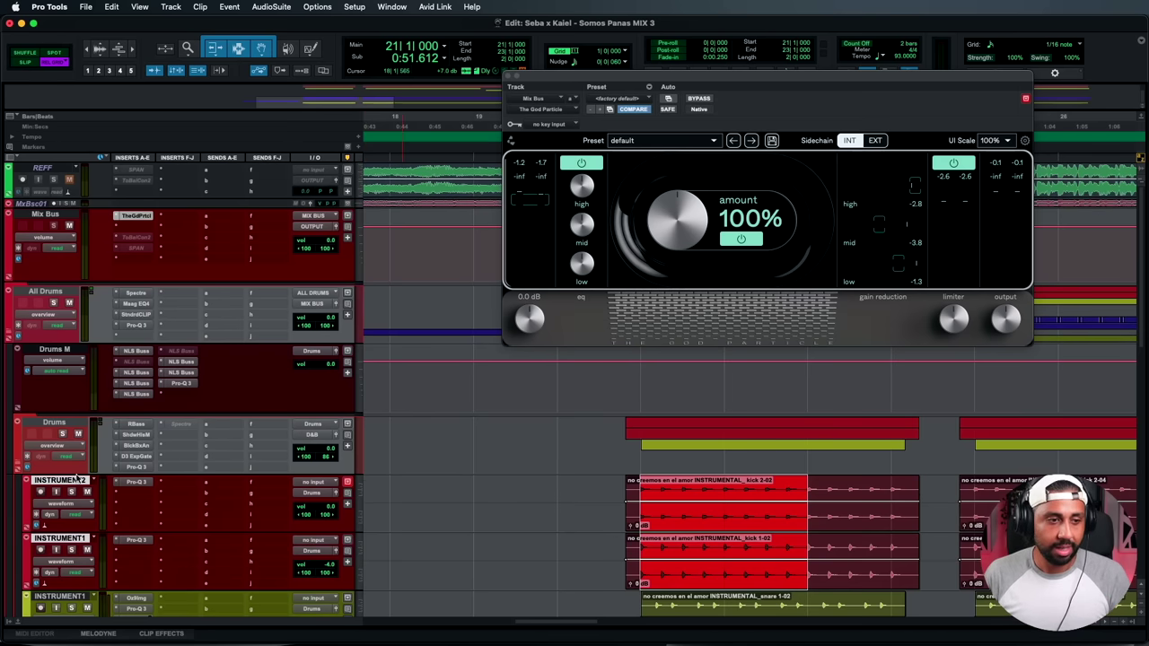
scroll(72, 551, down, 6)
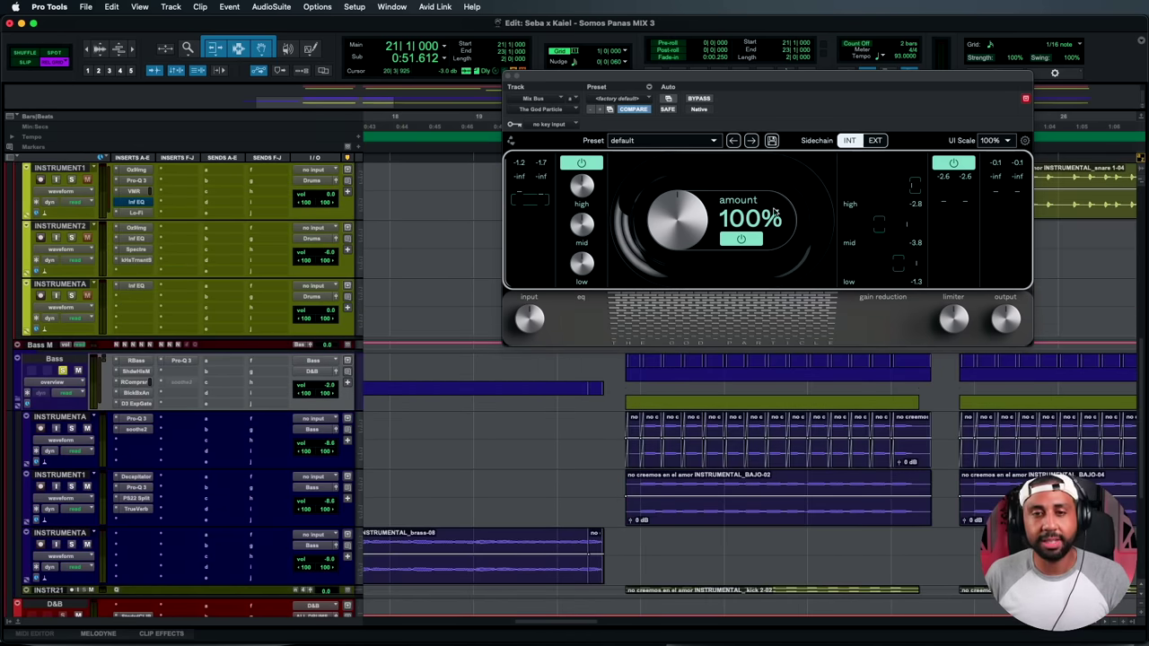
key(space)
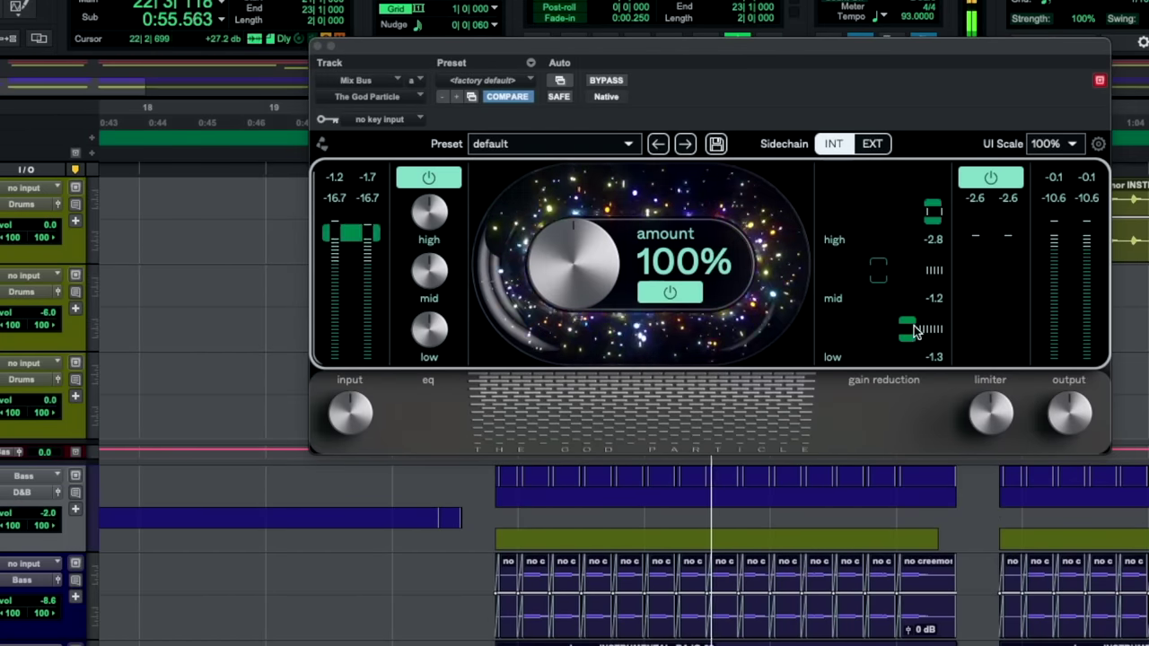
key(space)
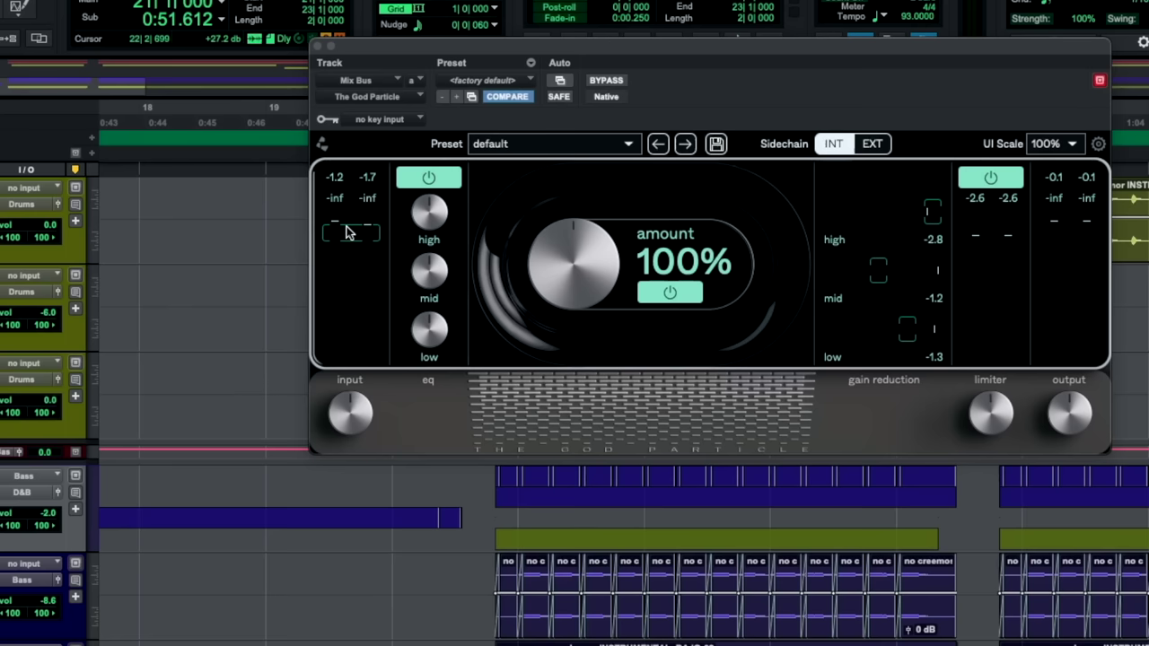
key(space)
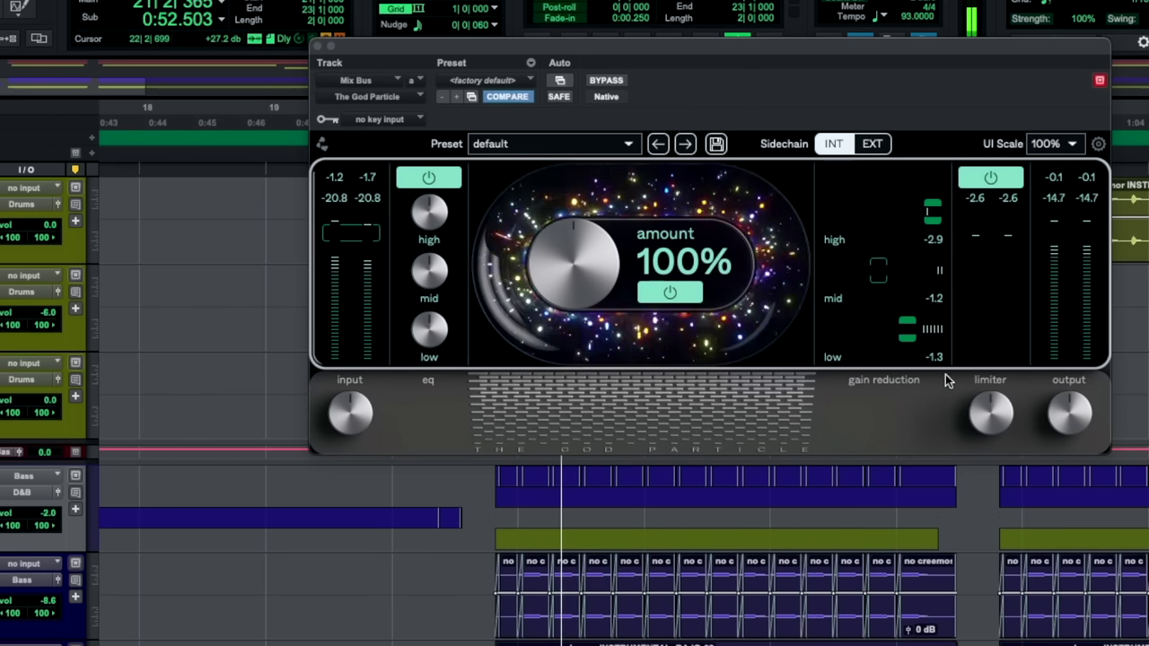
key(space)
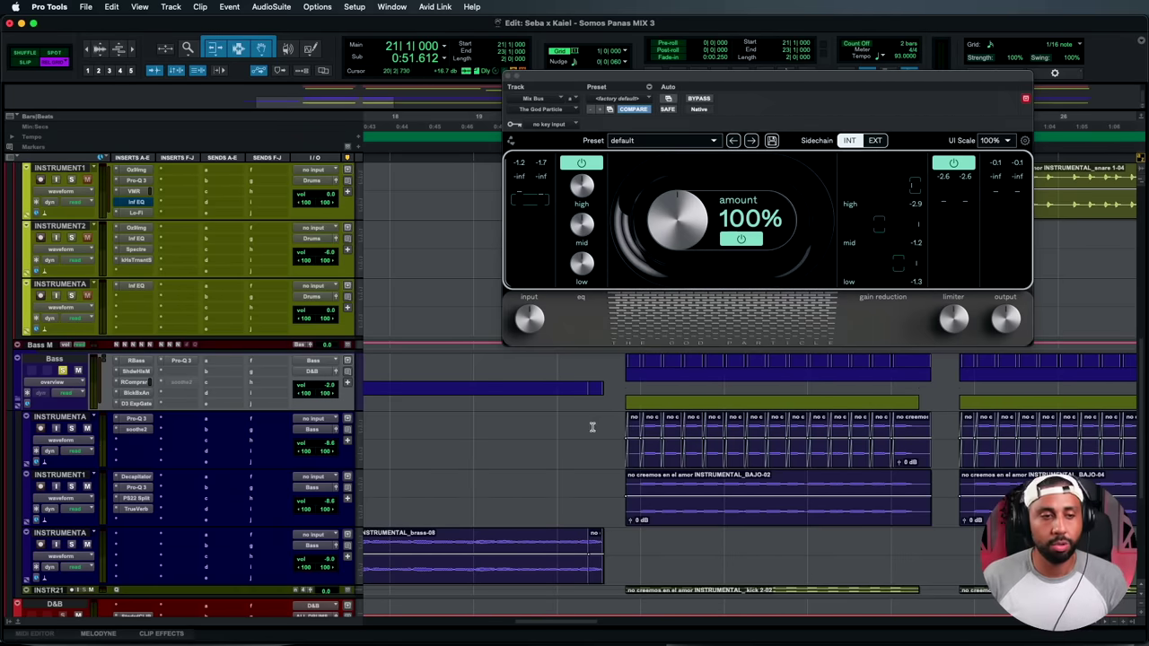
Add the snare tracks to the solo and play the loop to examine the gain reduction bands.
scroll(225, 408, up, 5)
scroll(226, 409, up, 1)
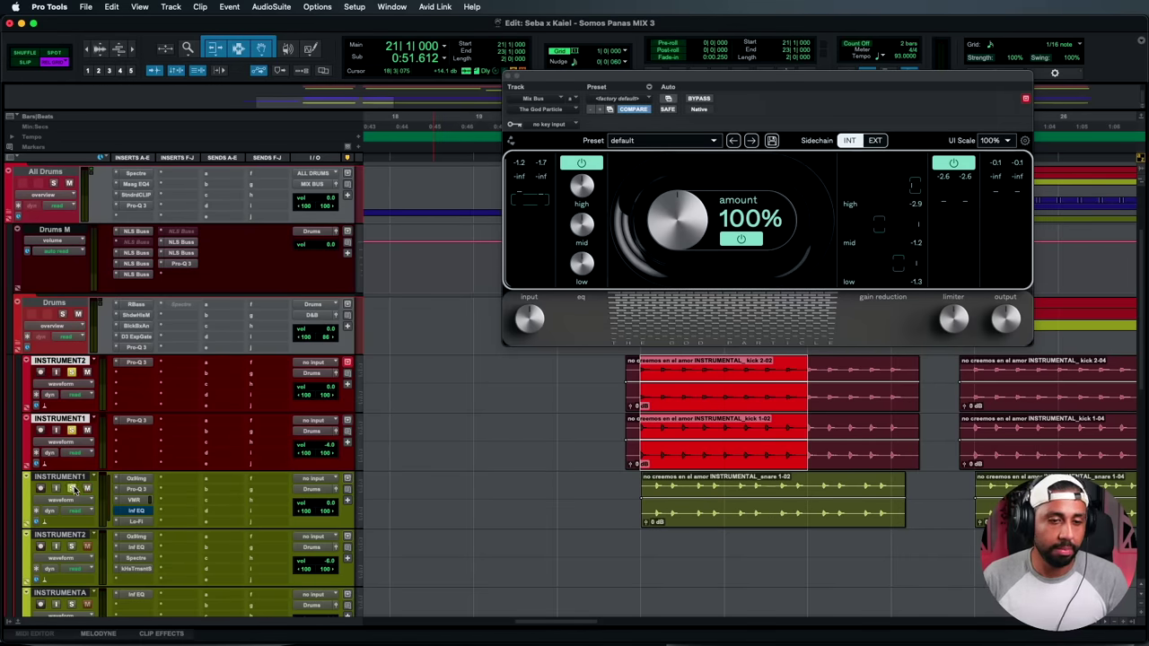
key(space)
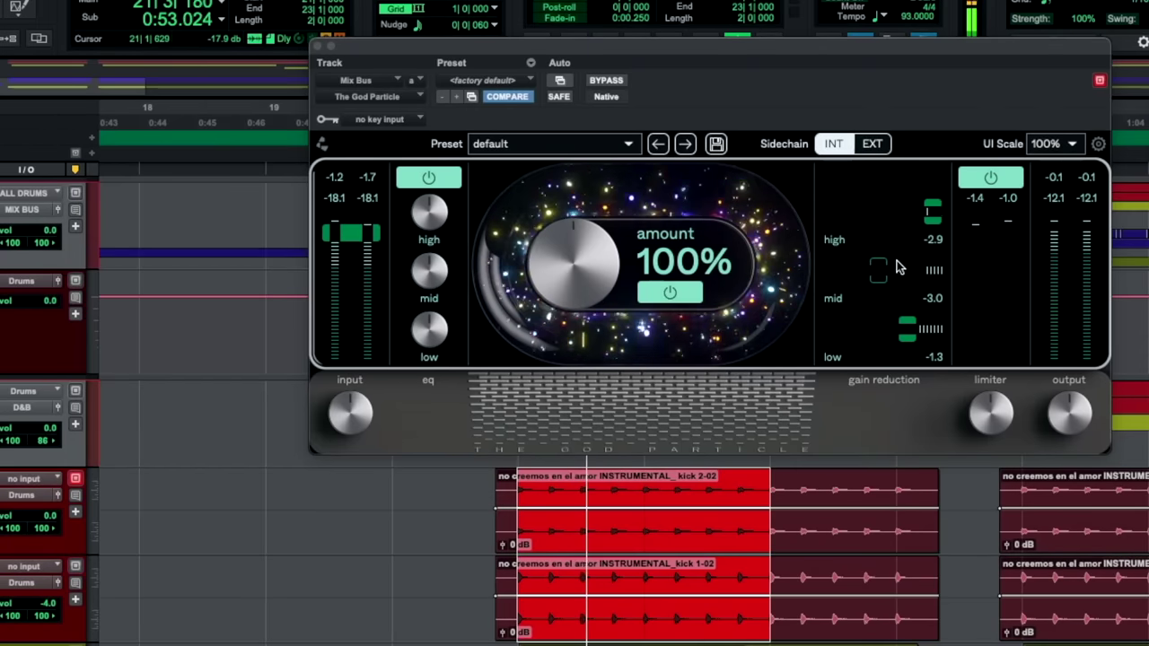
key(space)
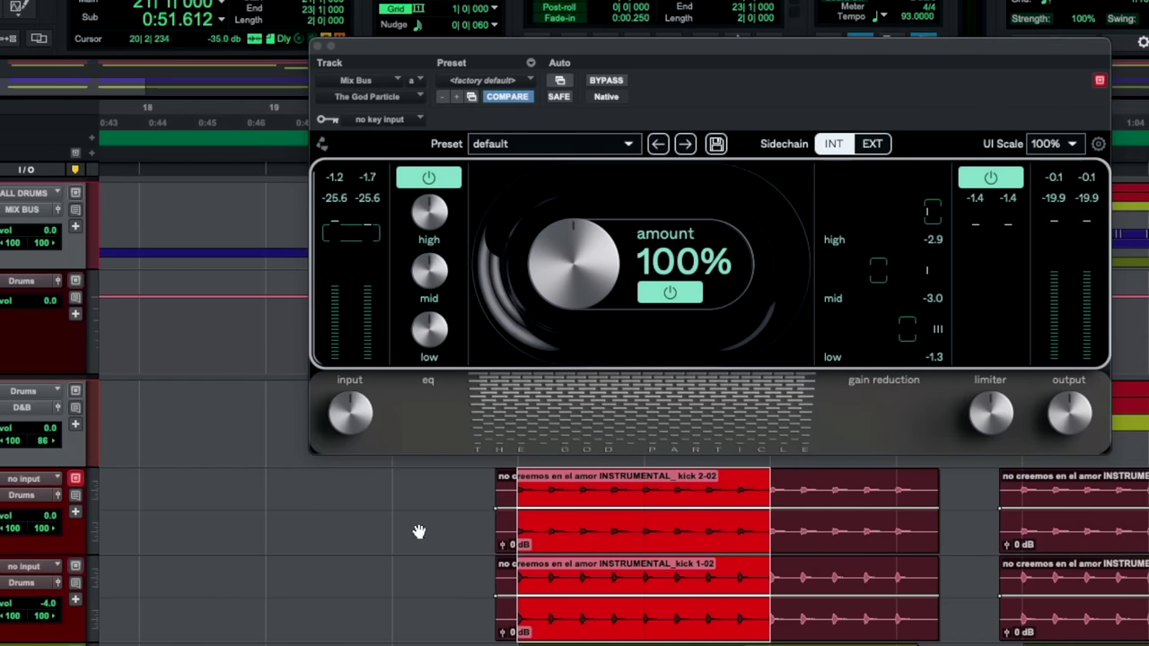
Add the All Vox group to the solo and play the loop to examine the mid-band gain reduction.
scroll(418, 532, down, 5)
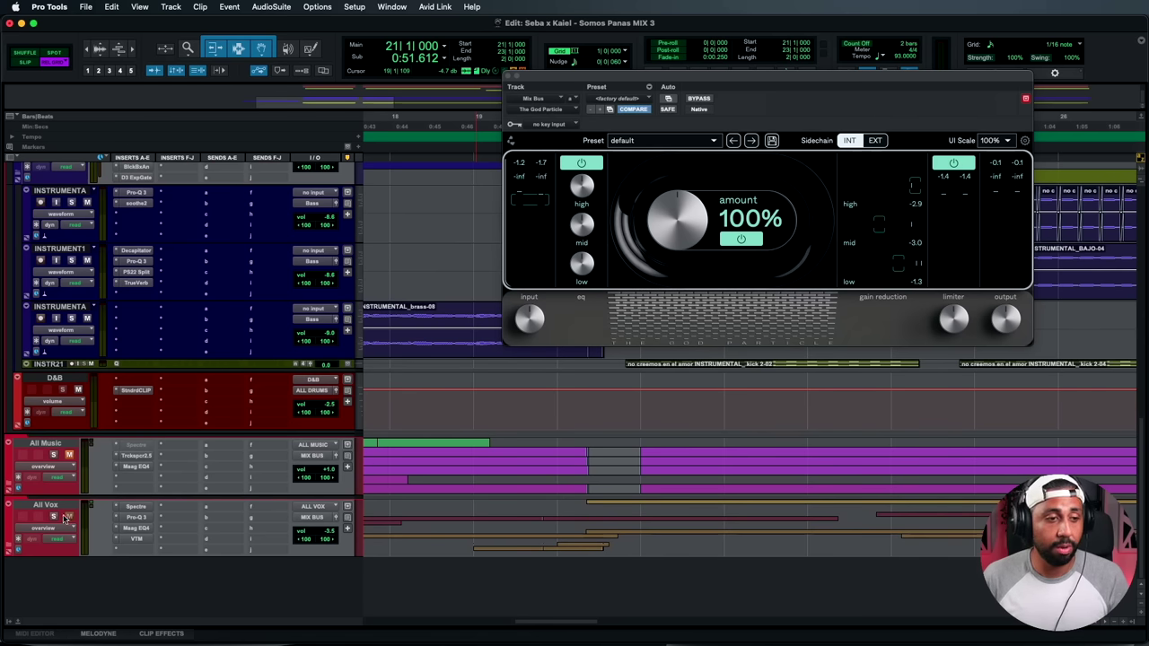
key(space)
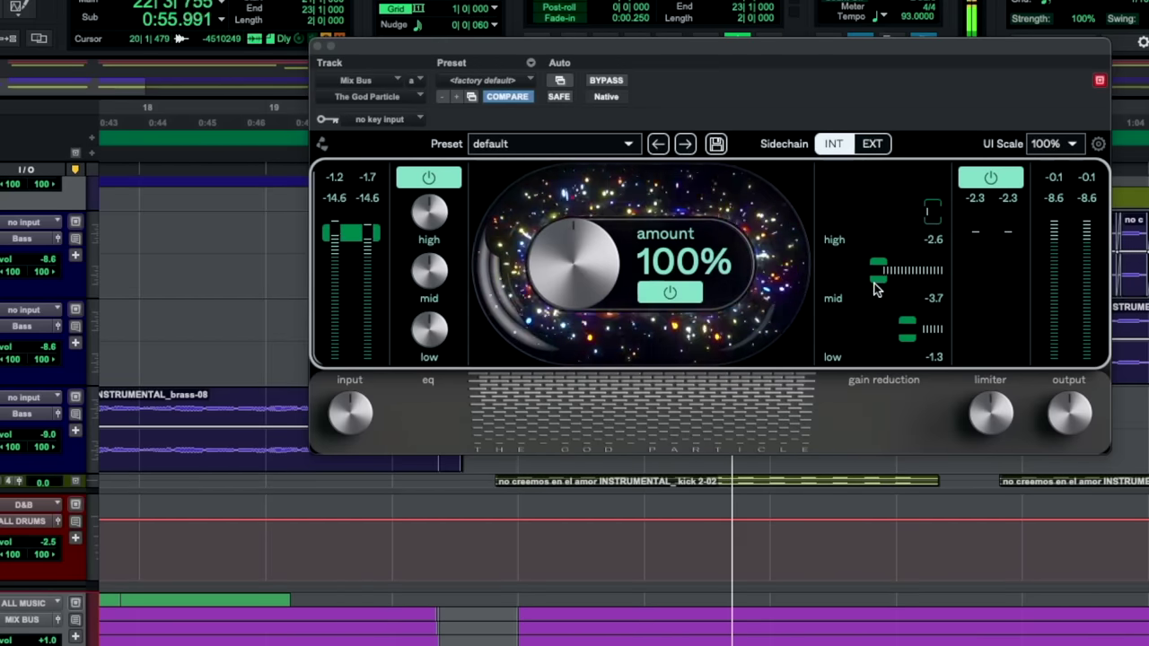
key(space)
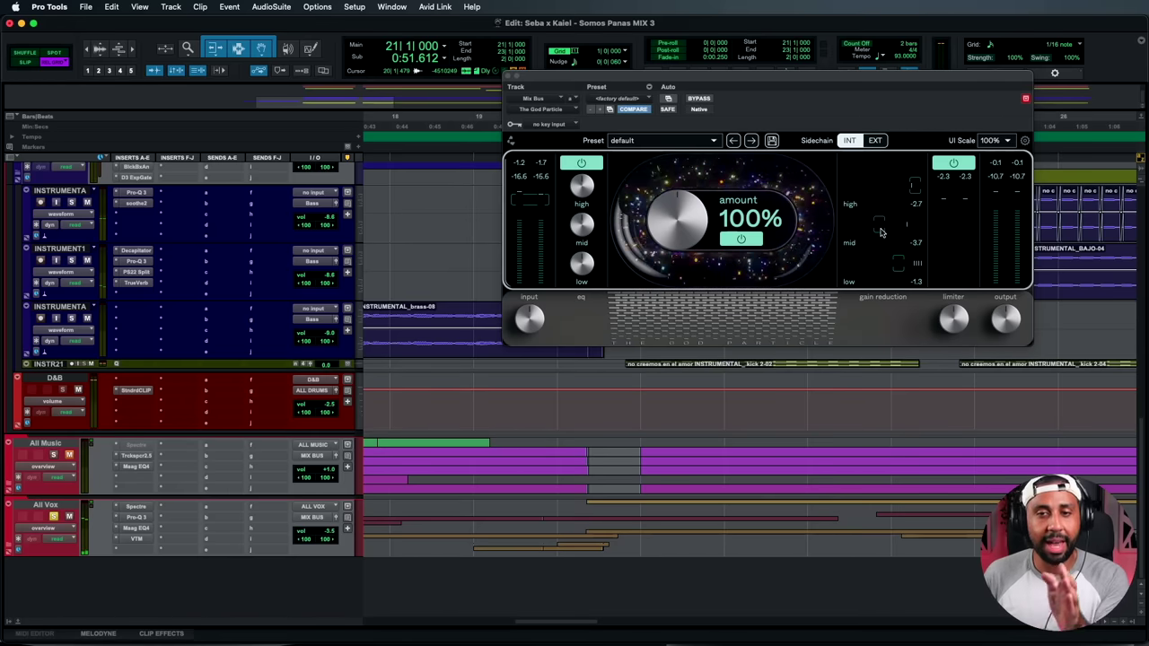